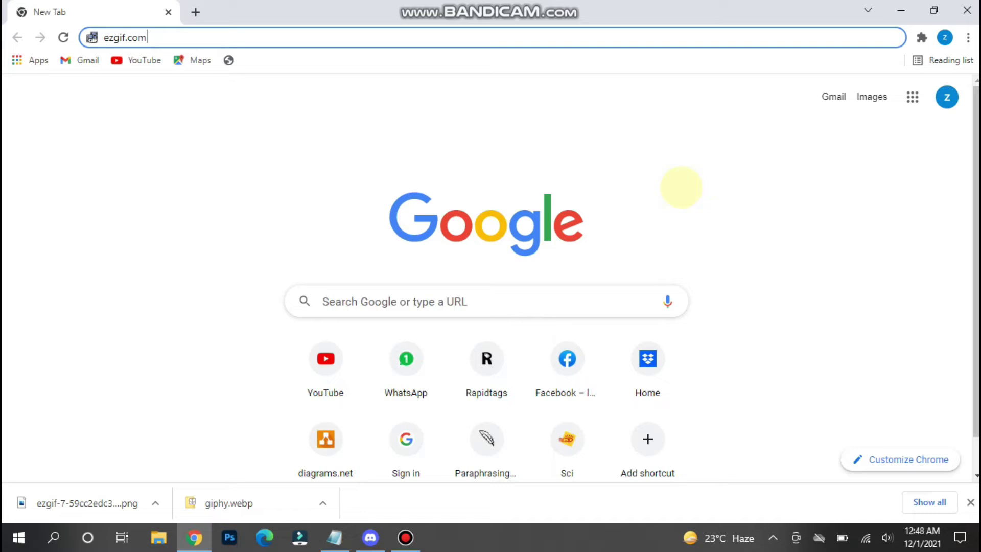
type("/a")
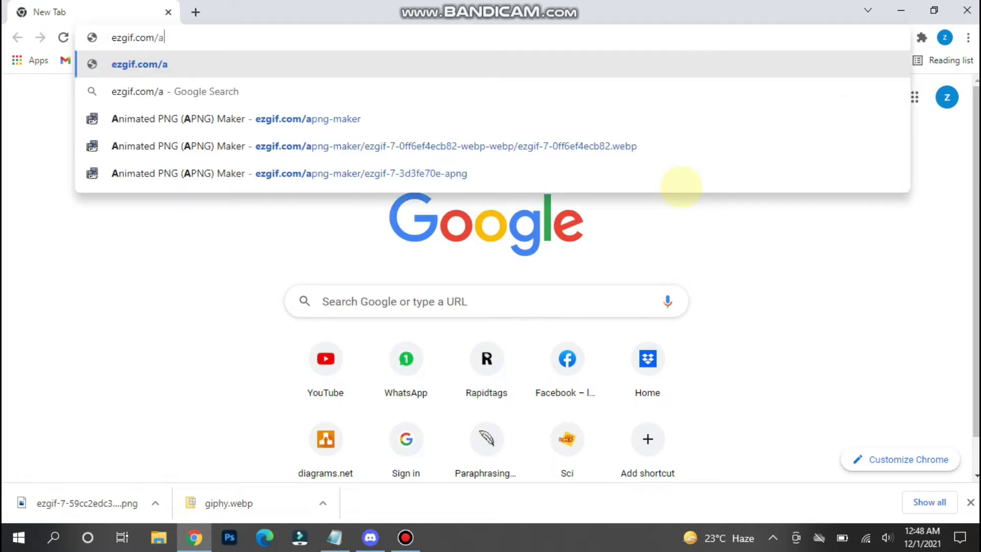
type("on")
type("g")
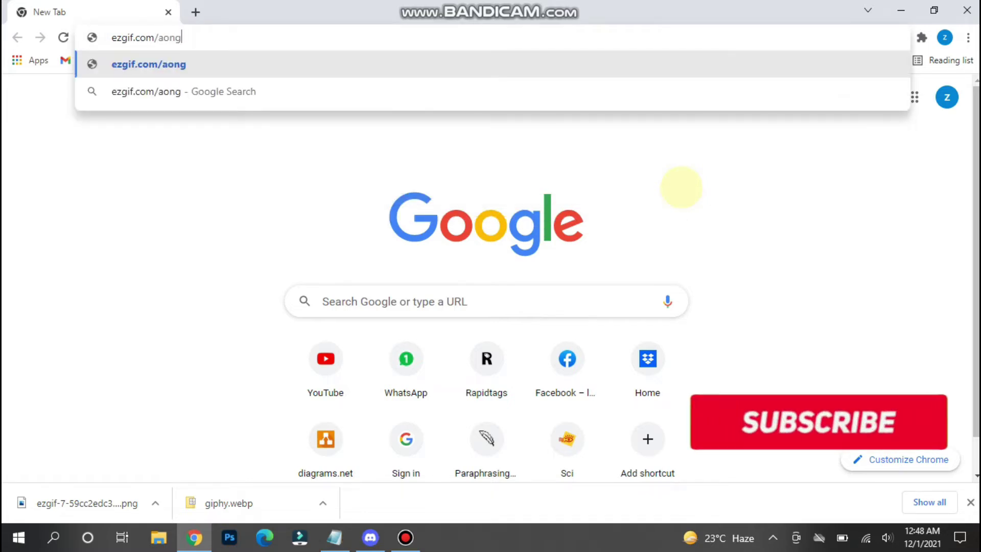
type("-m")
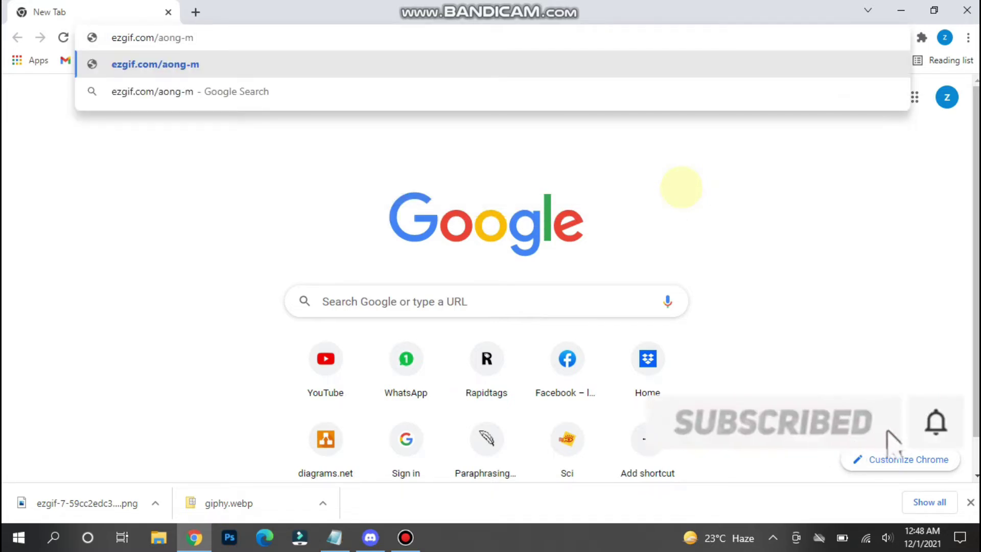
type("aker")
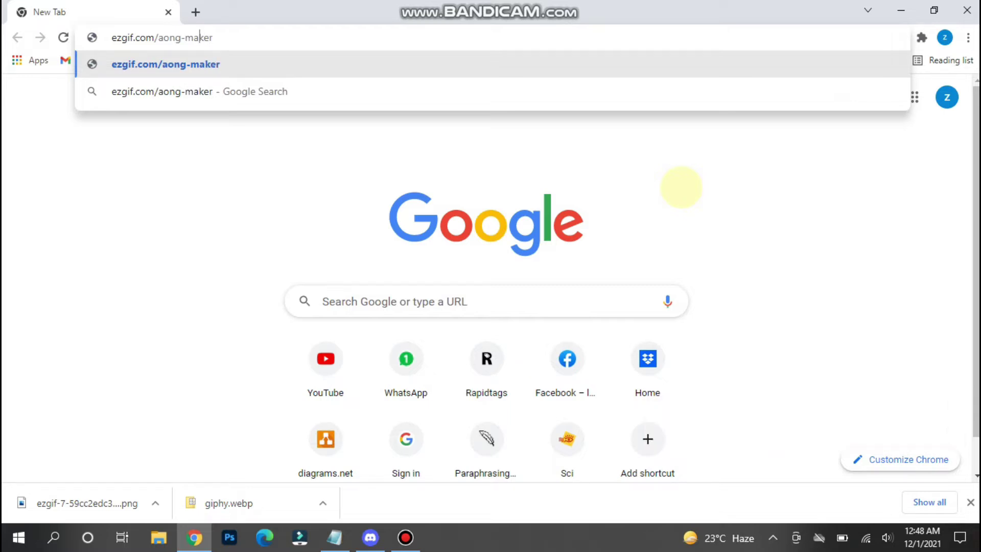
Step: Fix the typo in the ezgif.com/apng-maker address and load the Animated PNG (APNG) Maker
key("Left")
key("Left")
key("Left")
key("BackSpace")
type("p")
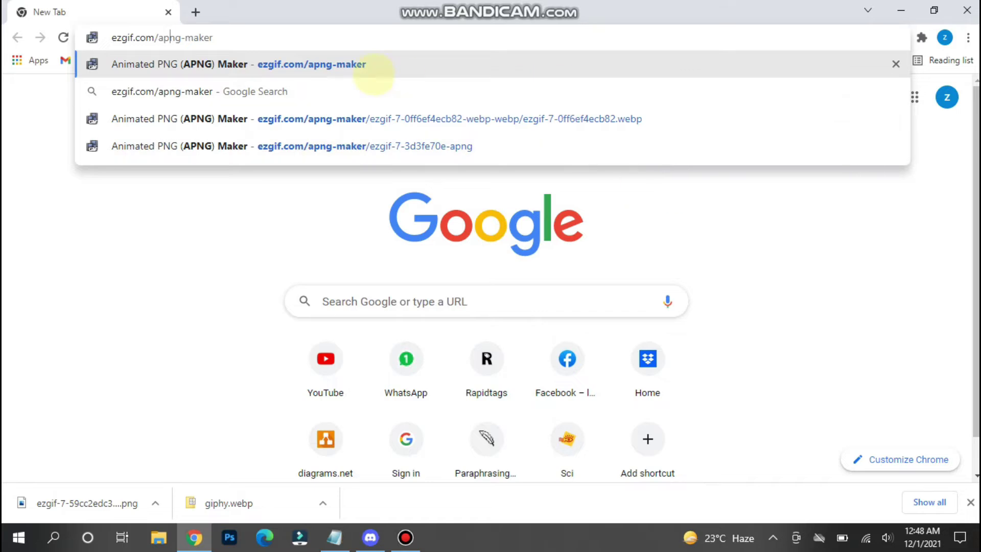
left_click(361, 64)
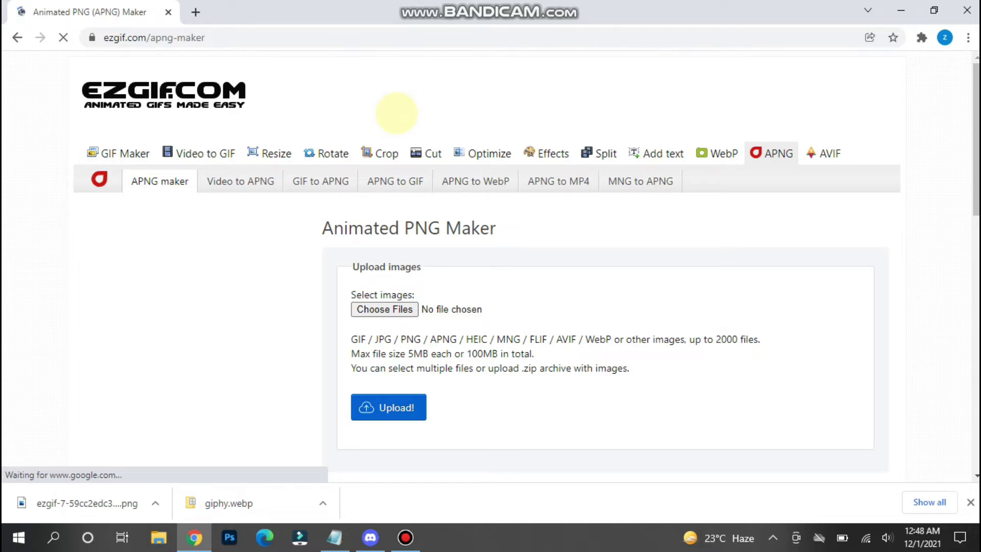
scroll(490, 306, "down", 2)
scroll(490, 307, "up", 2)
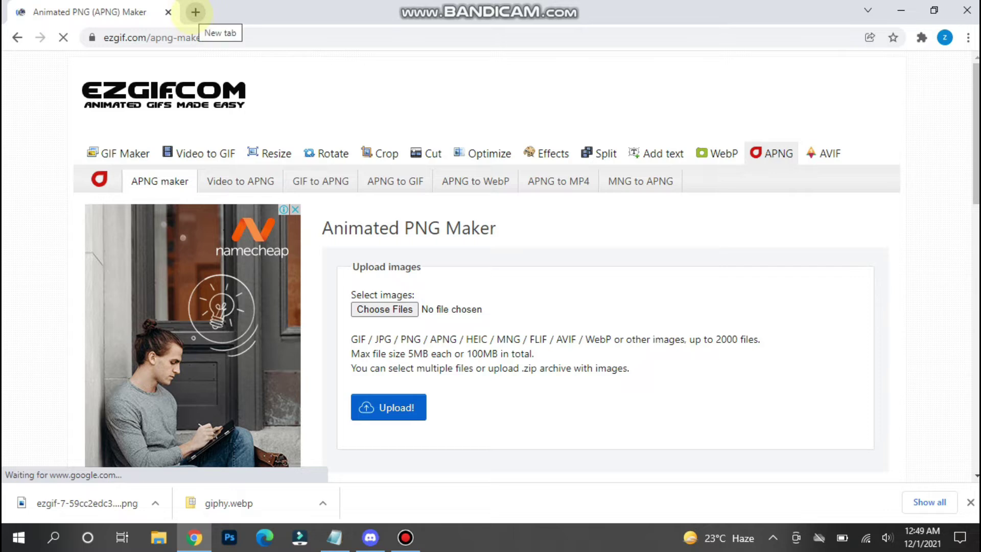
Step: In a new tab, search Google Images for 'cat picture gif'
left_click(194, 13)
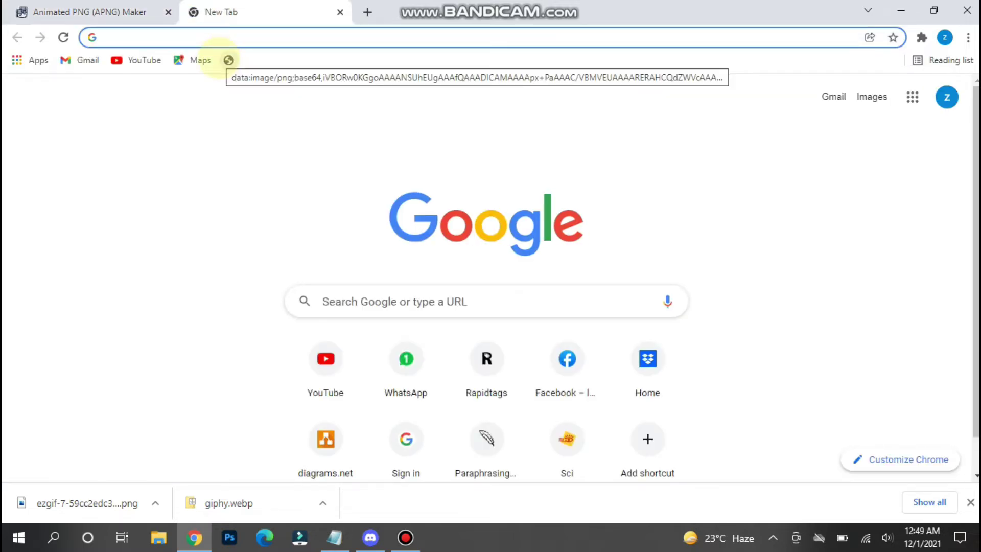
type("cat")
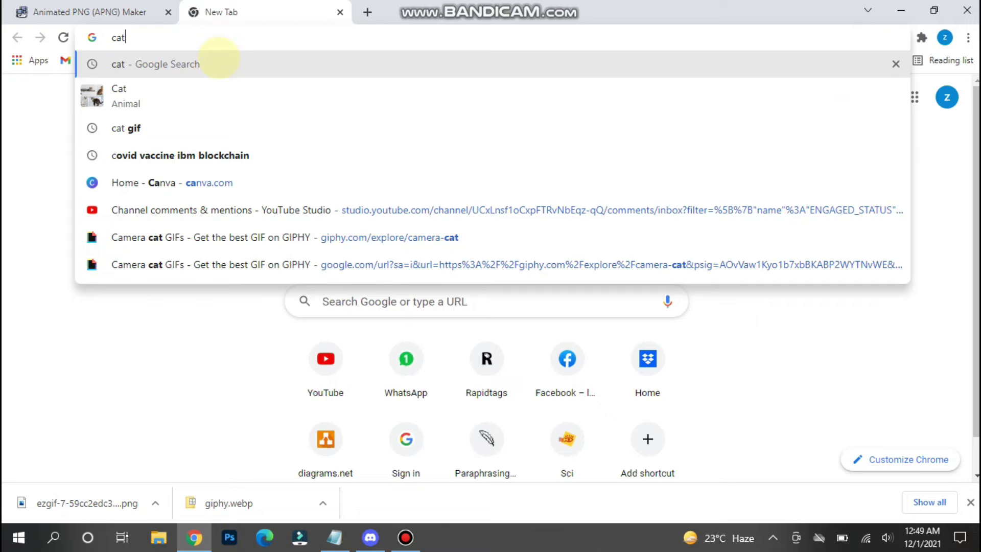
type(" picture")
key("Return")
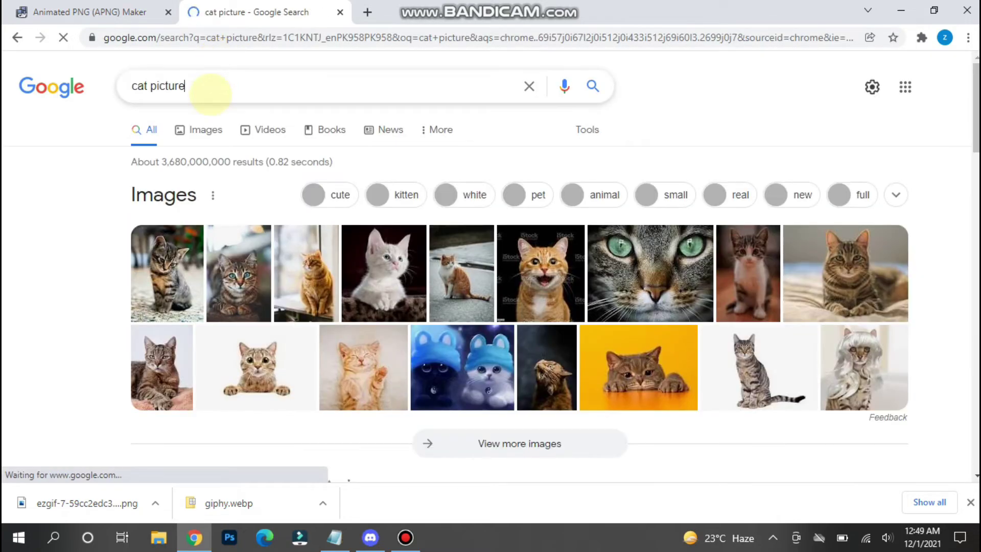
left_click(211, 87)
type("gif")
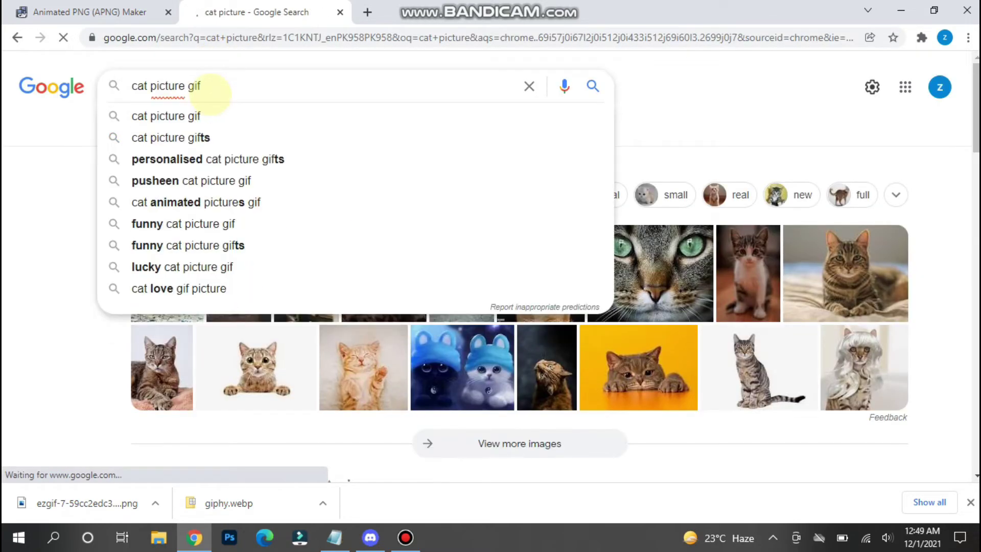
key("Return")
left_click(195, 131)
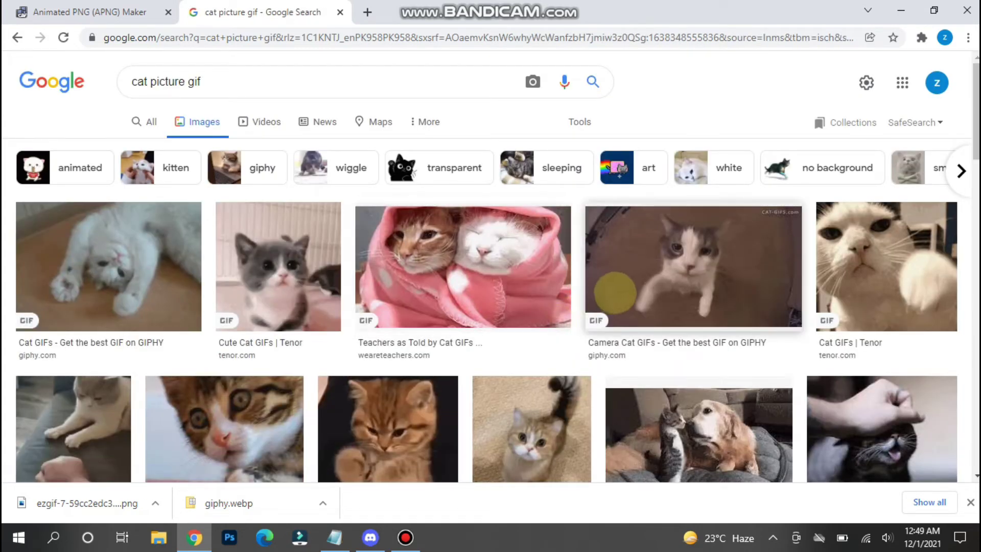
scroll(346, 287, "down", 3)
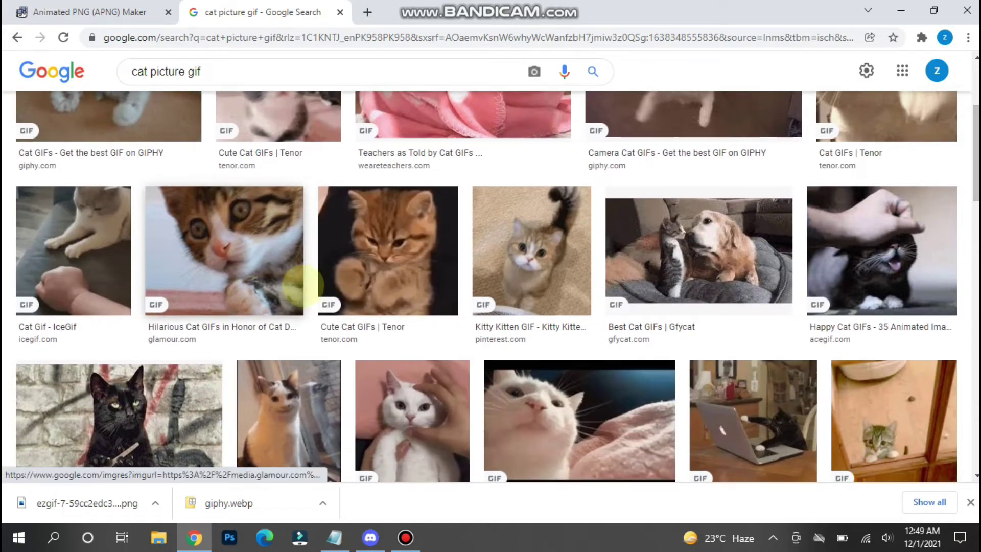
Step: Save the wide-eyed kitten GIF as giphy (11).gif and go back to the ezgif tab
left_click(238, 263)
right_click(423, 332)
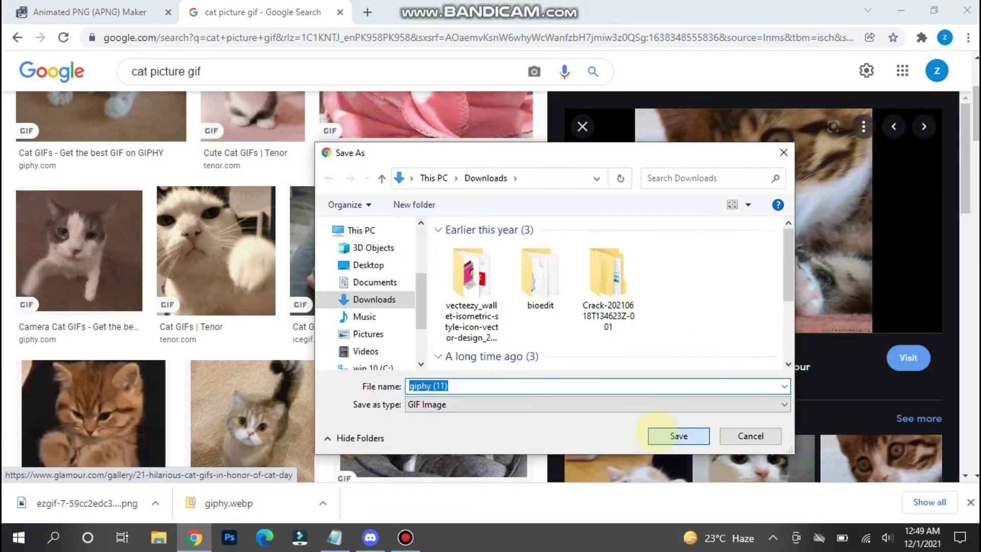
left_click(679, 436)
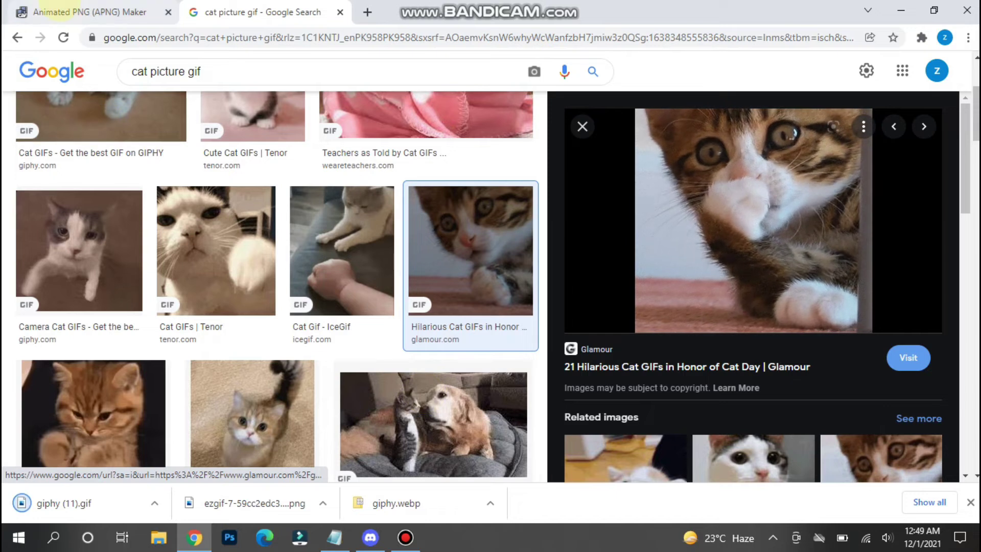
left_click(88, 12)
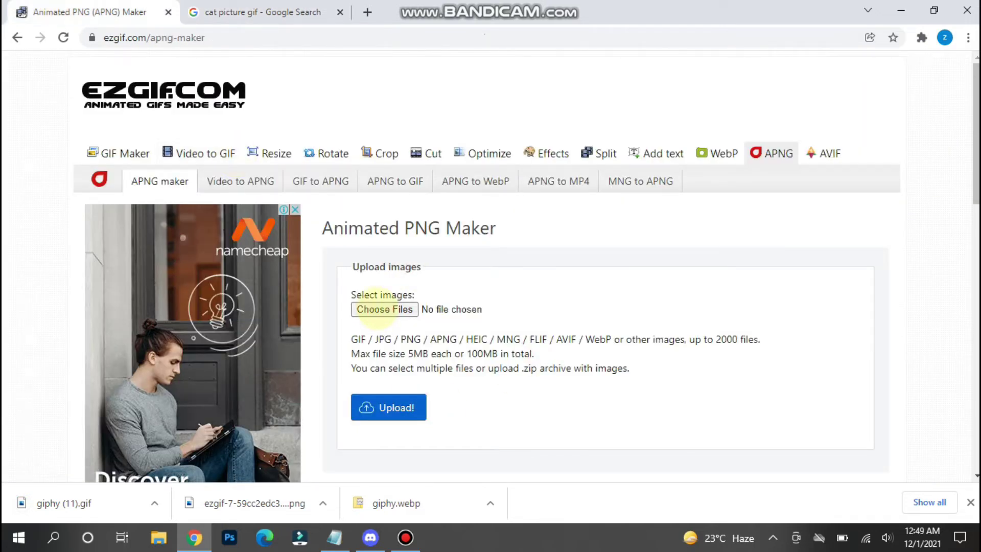
Step: Select the downloaded giphy (11).gif as the file to upload
left_click(383, 309)
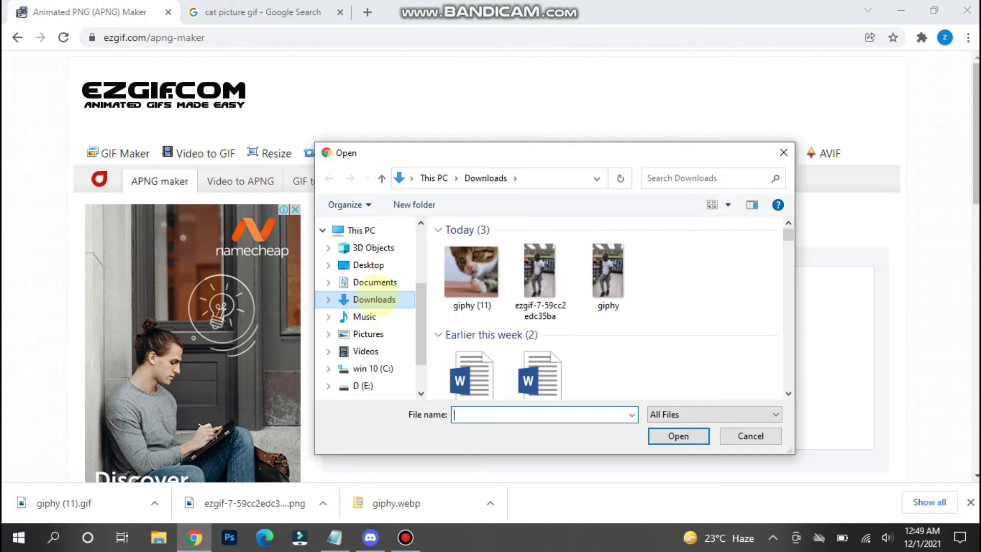
left_click(471, 273)
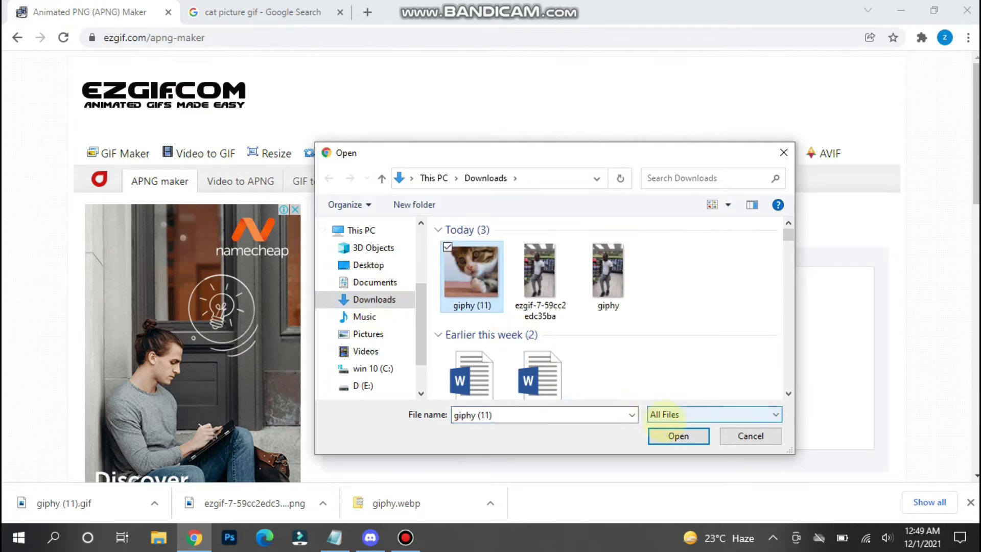
left_click(678, 436)
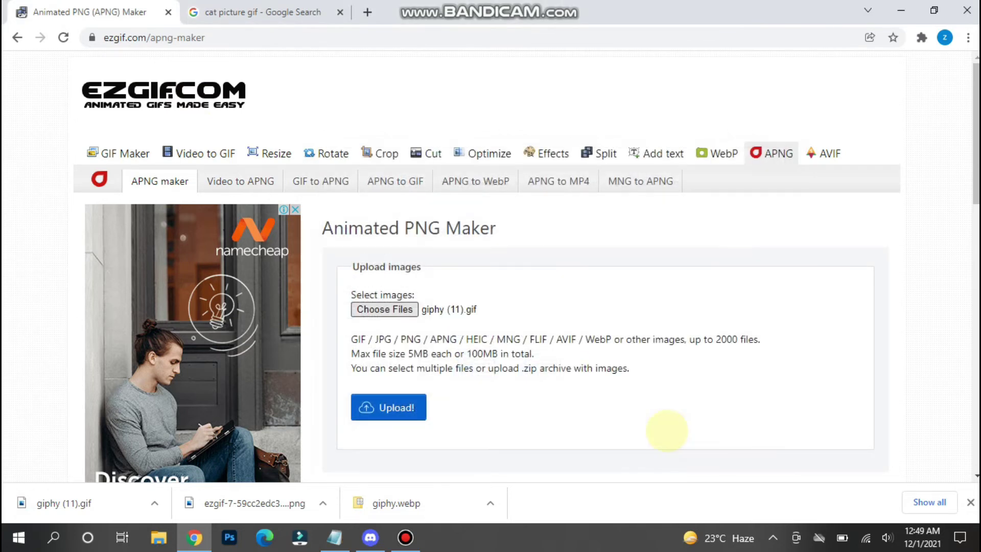
scroll(920, 245, "down", 2)
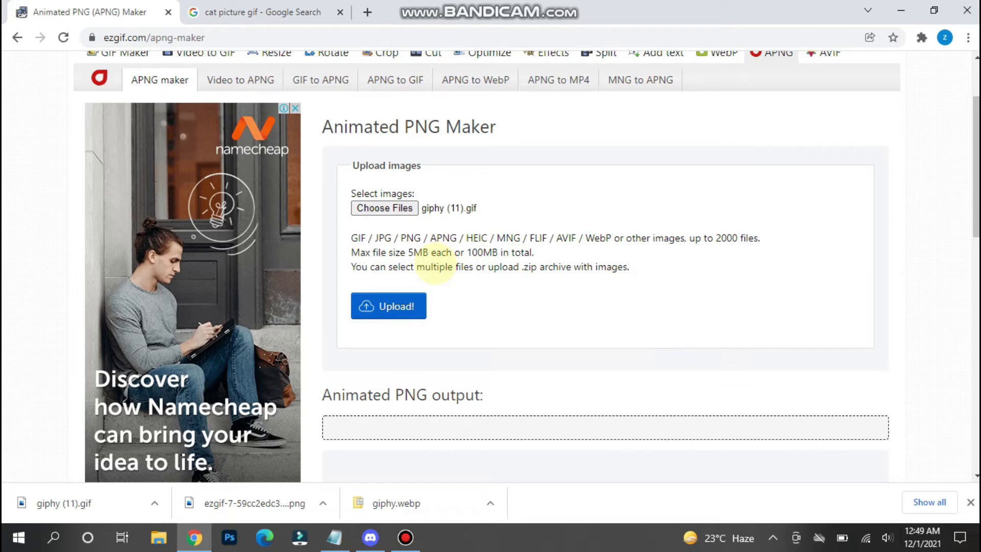
Step: Upload giphy (11).gif, enable 'crossfade frames' and 'don't stack frames', and make the APNG
left_click(395, 303)
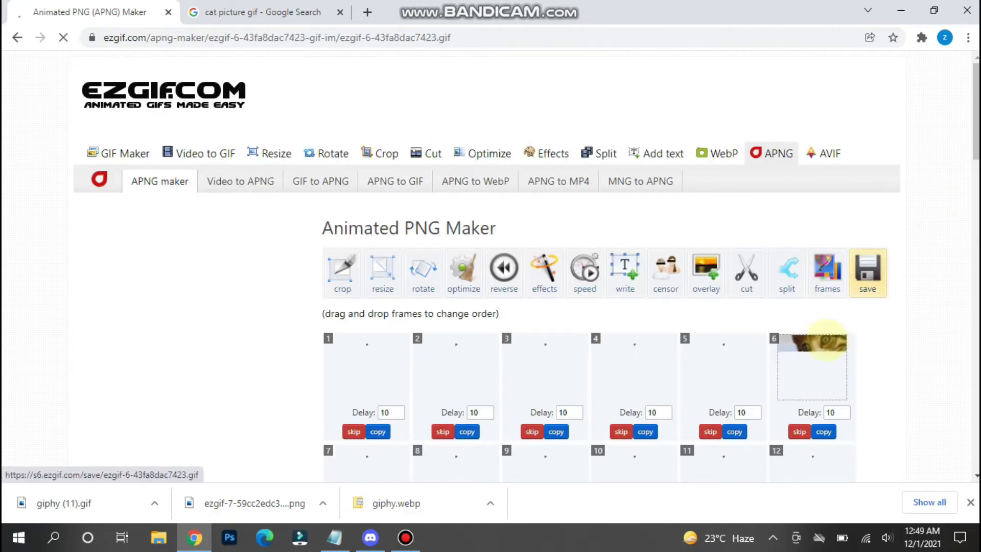
scroll(490, 268, "down", 1)
scroll(491, 268, "down", 3)
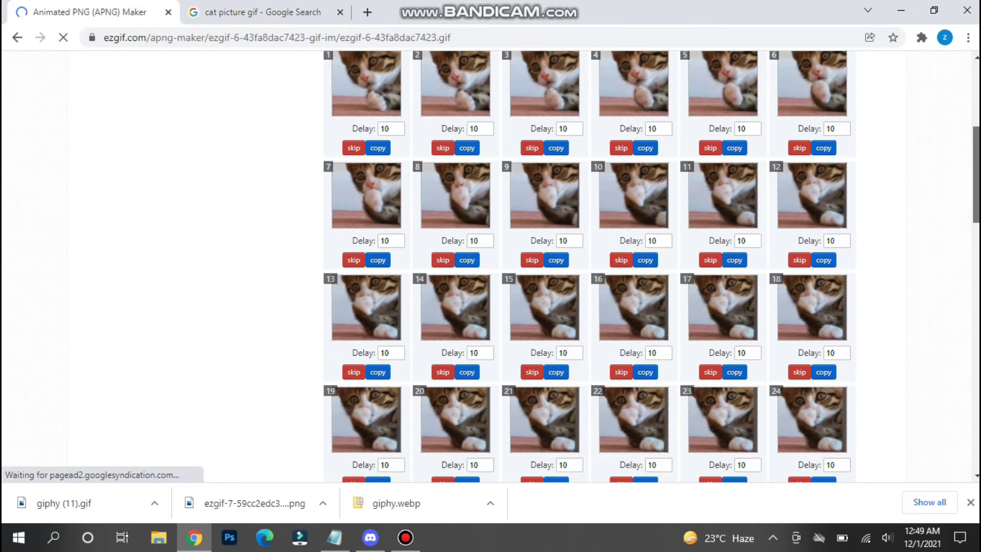
scroll(491, 268, "down", 3)
scroll(491, 268, "down", 1)
scroll(544, 326, "down", 2)
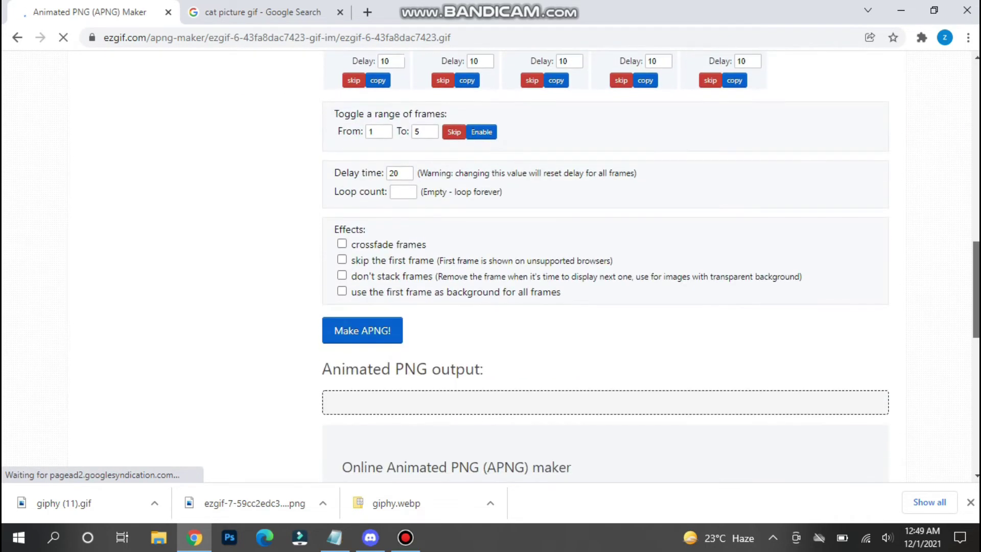
left_click(341, 244)
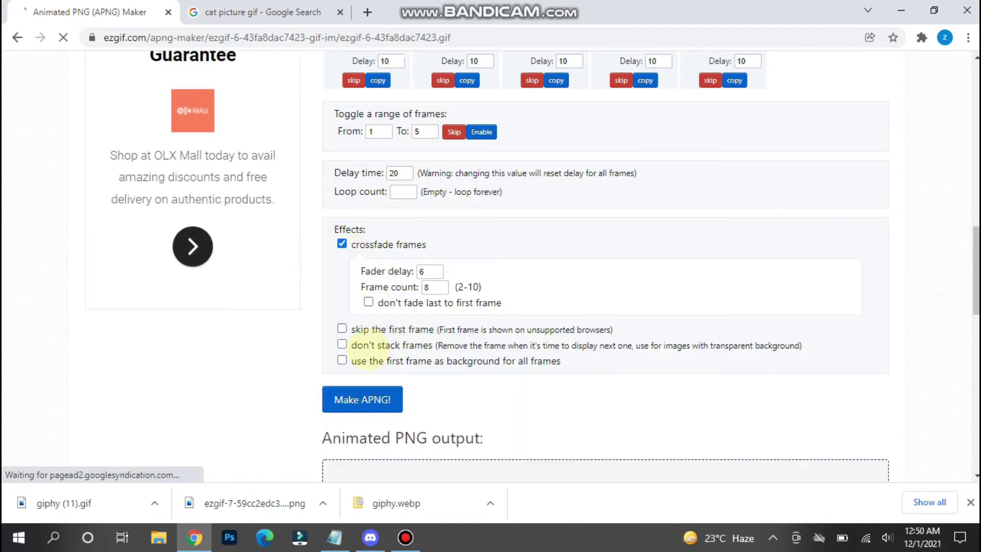
left_click(342, 344)
left_click(362, 399)
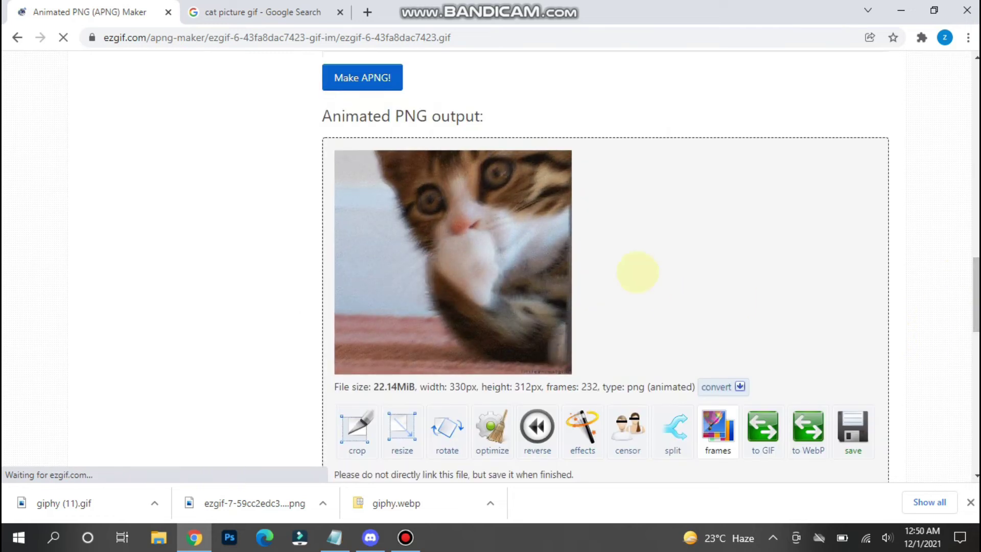
Step: Save the generated animated kitten PNG into the Downloads folder
right_click(536, 258)
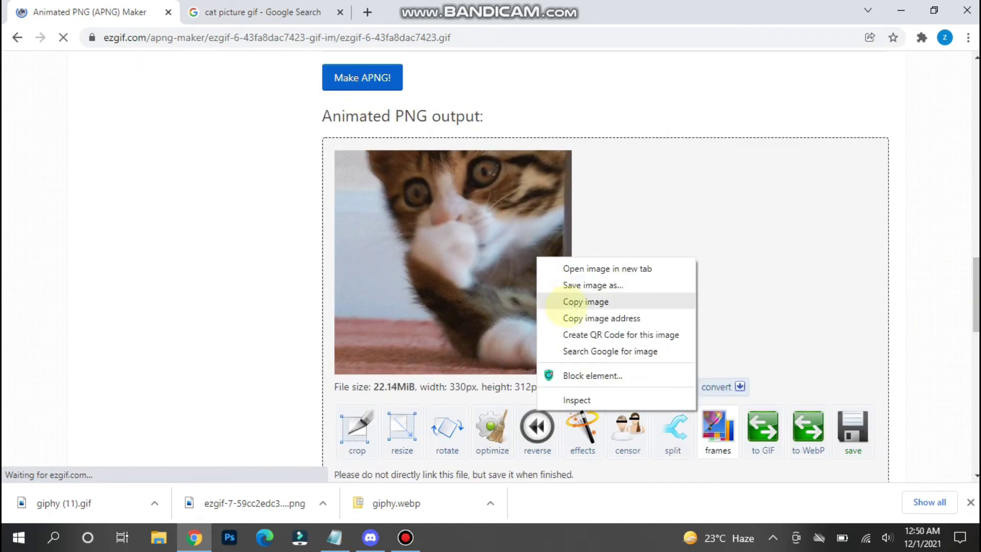
left_click(549, 301)
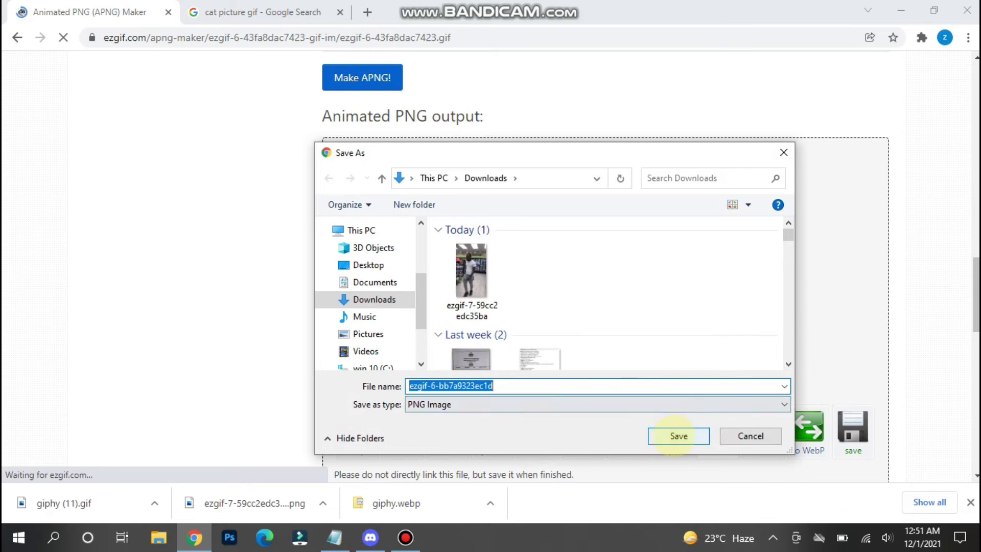
left_click(678, 436)
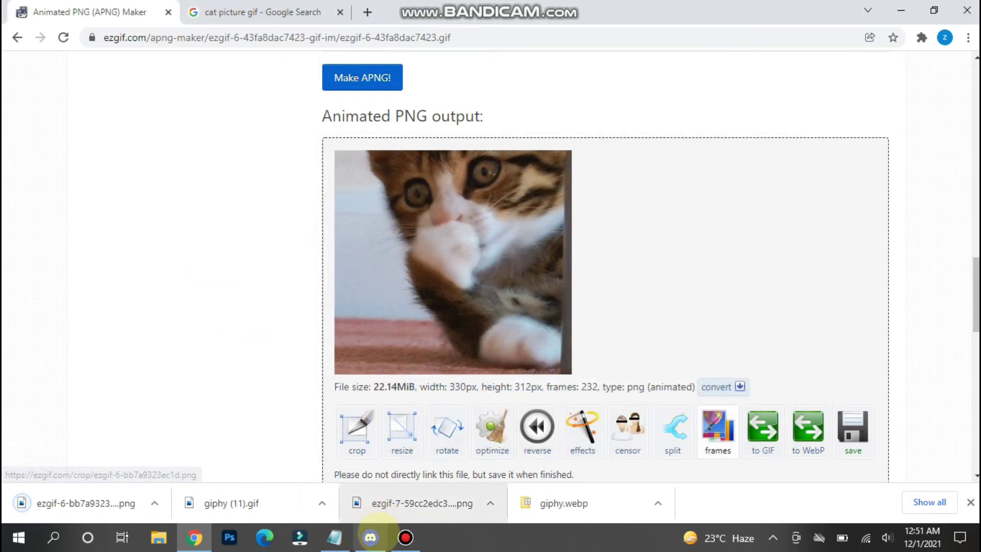
left_click(369, 537)
Step: Go to Discord's User Settings > User Profile and start changing the avatar
left_click(207, 502)
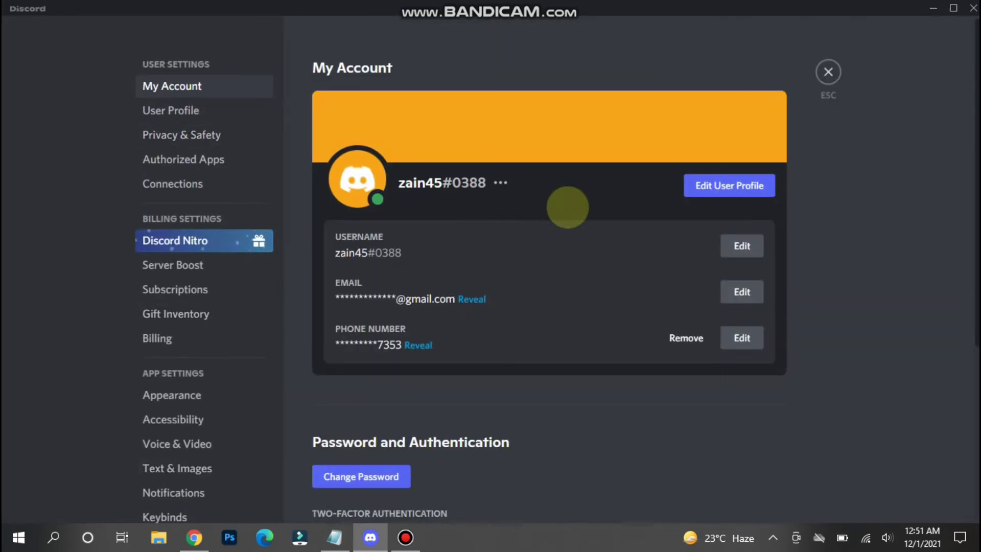
left_click(702, 191)
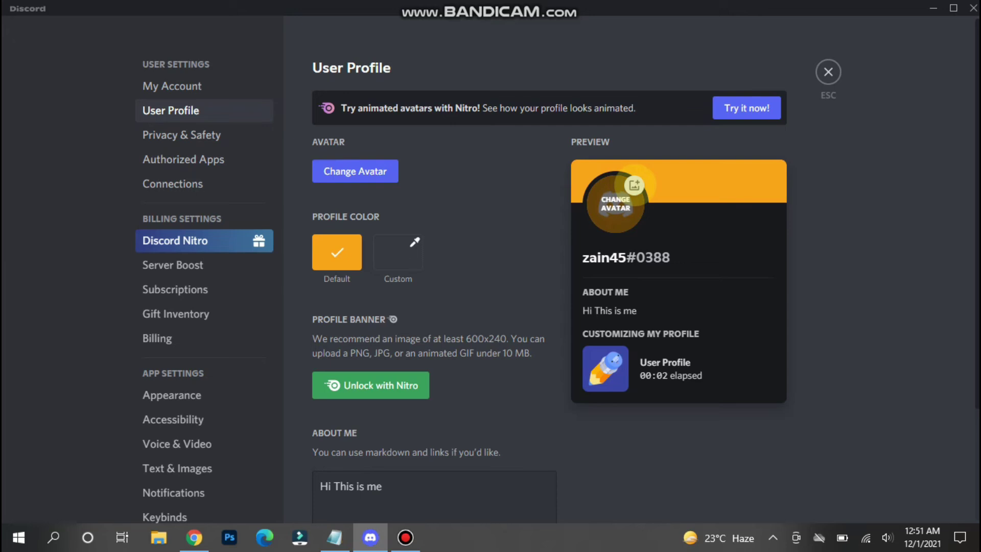
left_click(615, 203)
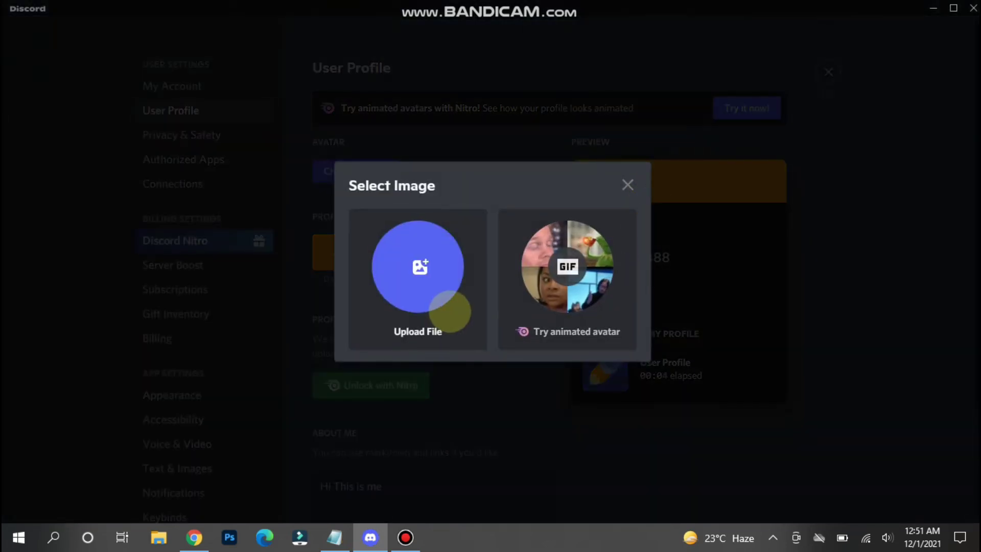
Step: Try ezgif-6-bb7a9323ec1d as the avatar, dismiss the over-10 MB error, and restart Change Avatar
left_click(449, 310)
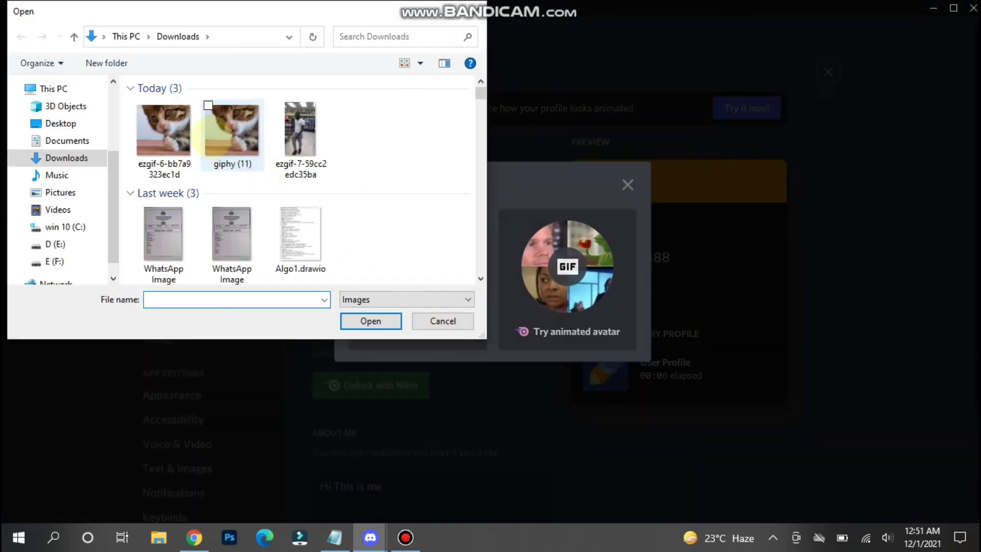
left_click(164, 135)
left_click(366, 321)
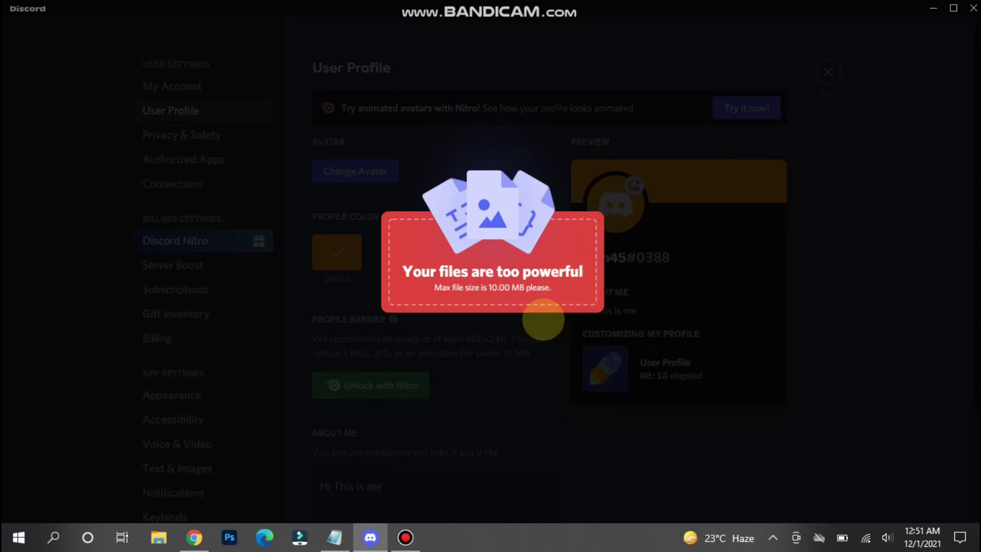
left_click(544, 321)
left_click(615, 202)
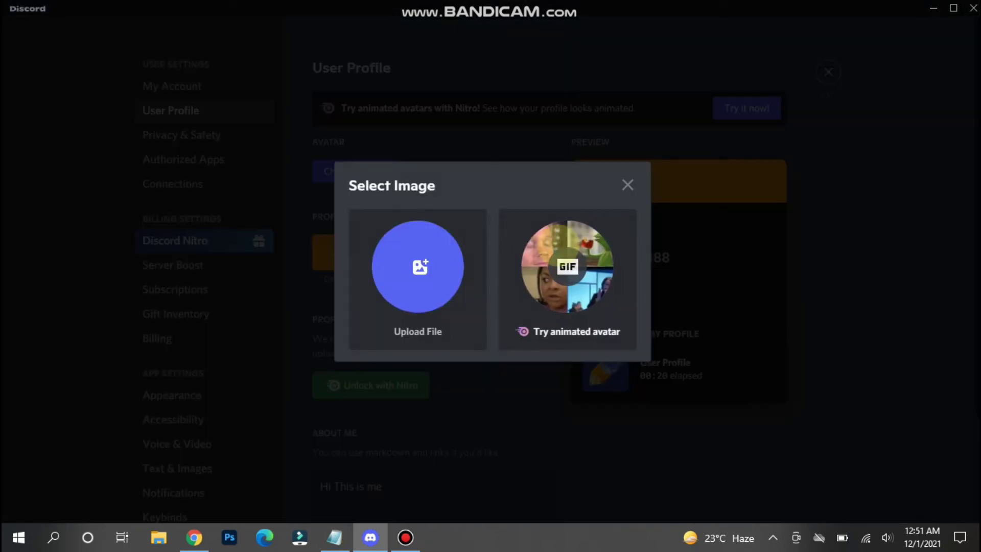
Step: Upload ezgif-7-59cc2edc35ba, reposition it within the circular crop, and apply it
left_click(437, 274)
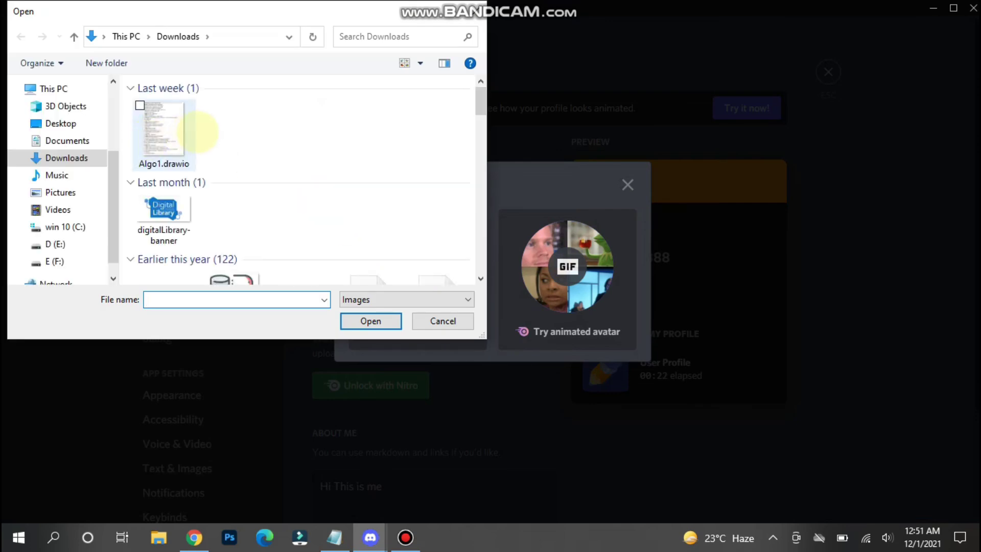
left_click(300, 138)
left_click(370, 320)
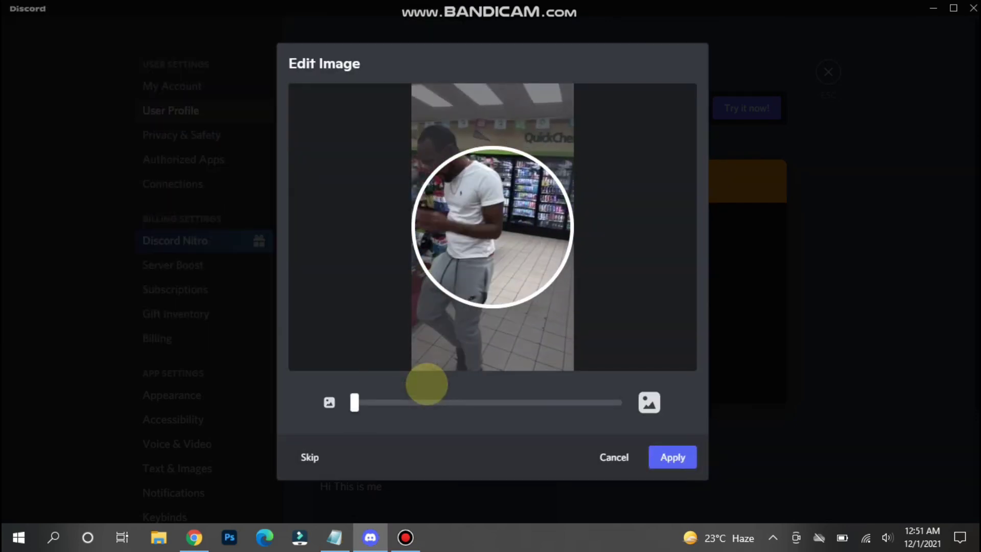
left_click_drag(469, 219, 486, 270)
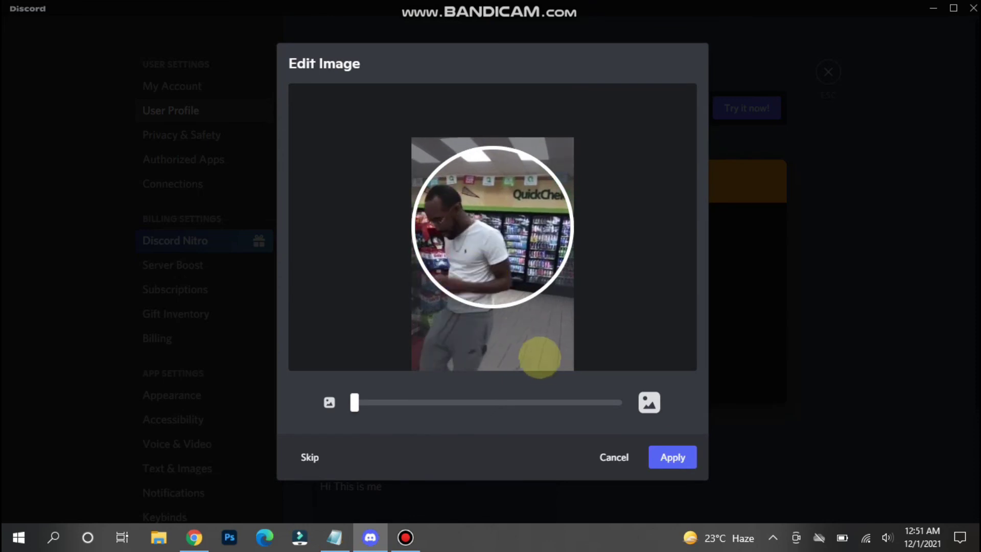
left_click(673, 457)
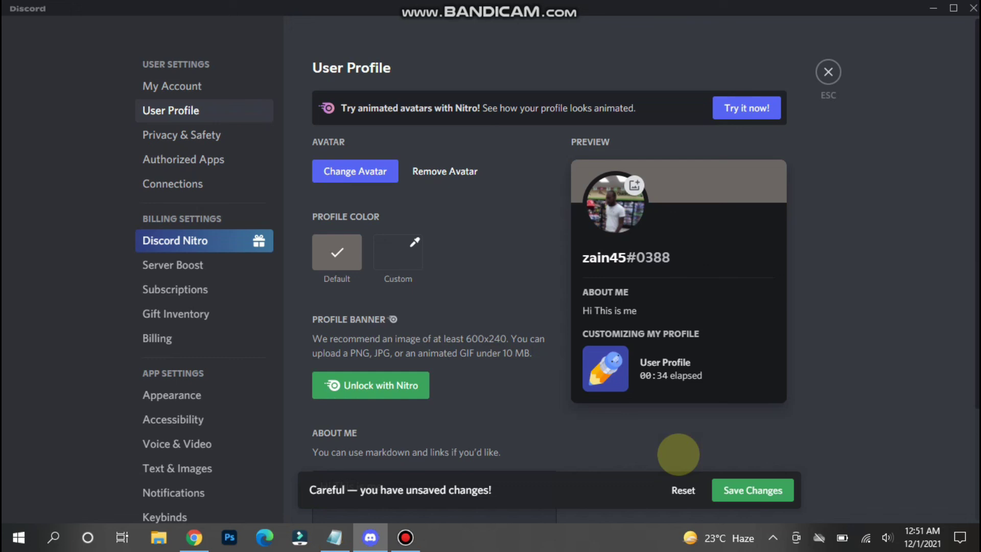
Step: Confirm the pending avatar change with Save Changes in the unsaved-changes bar
left_click(751, 489)
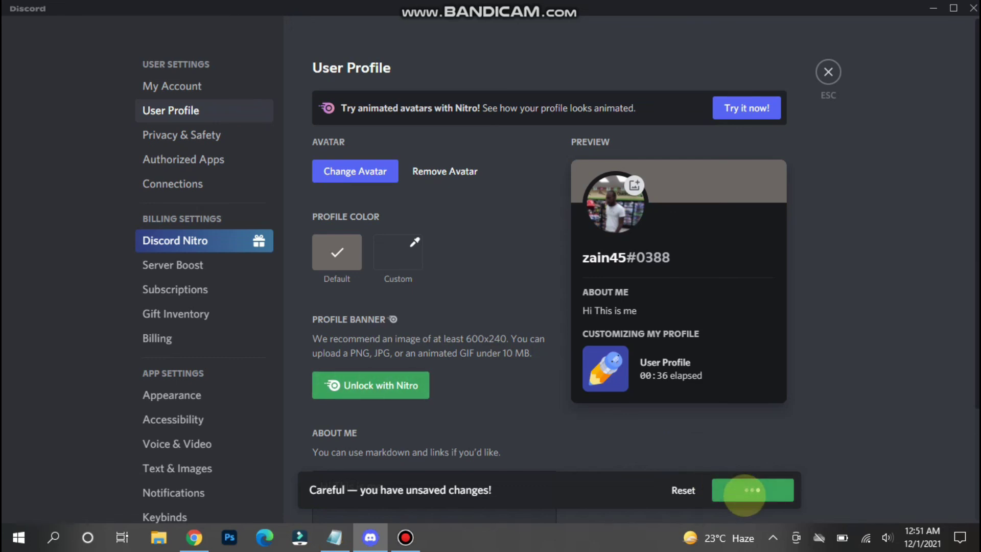